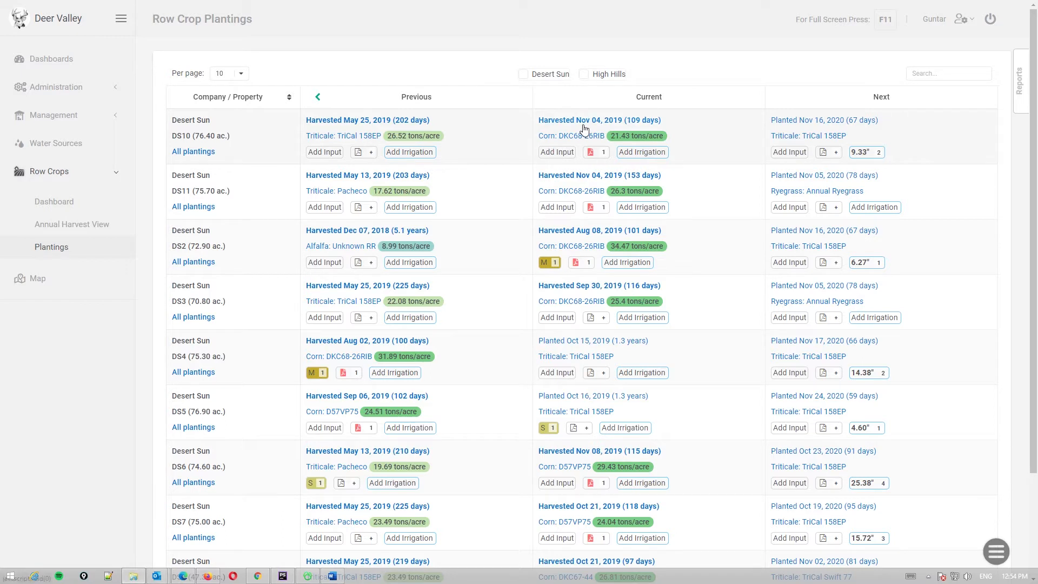
left_click(995, 552)
scroll(688, 340, "down", 2)
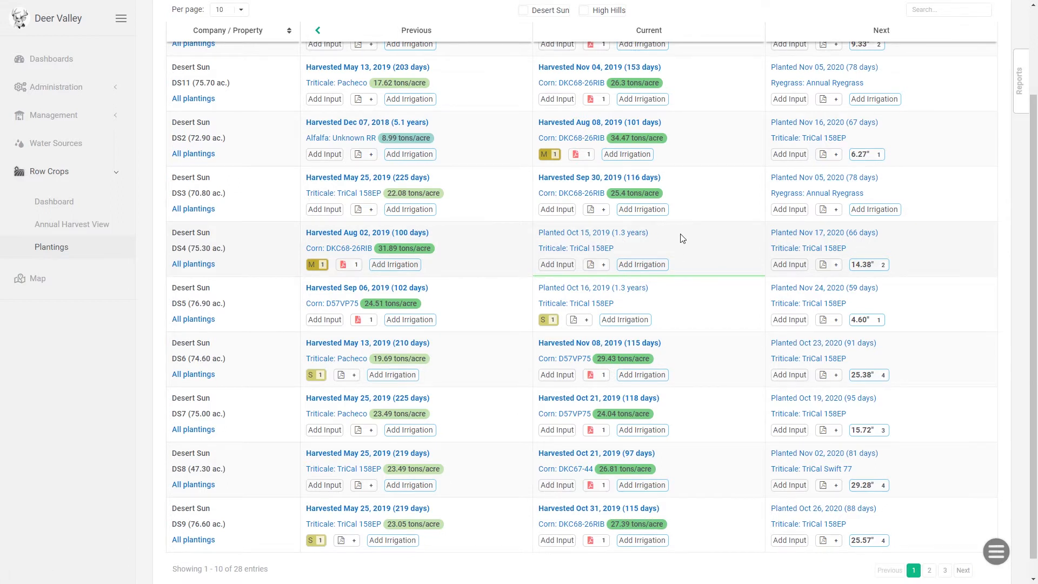
scroll(682, 238, "up", 2)
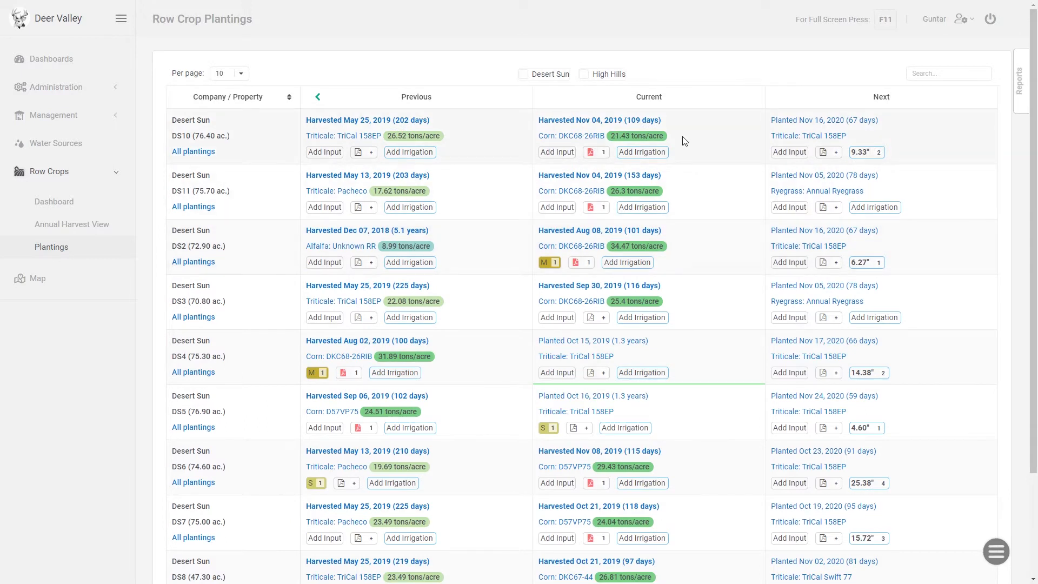
Move the DS10 current corn planting to Previous and save the change
left_click(652, 121)
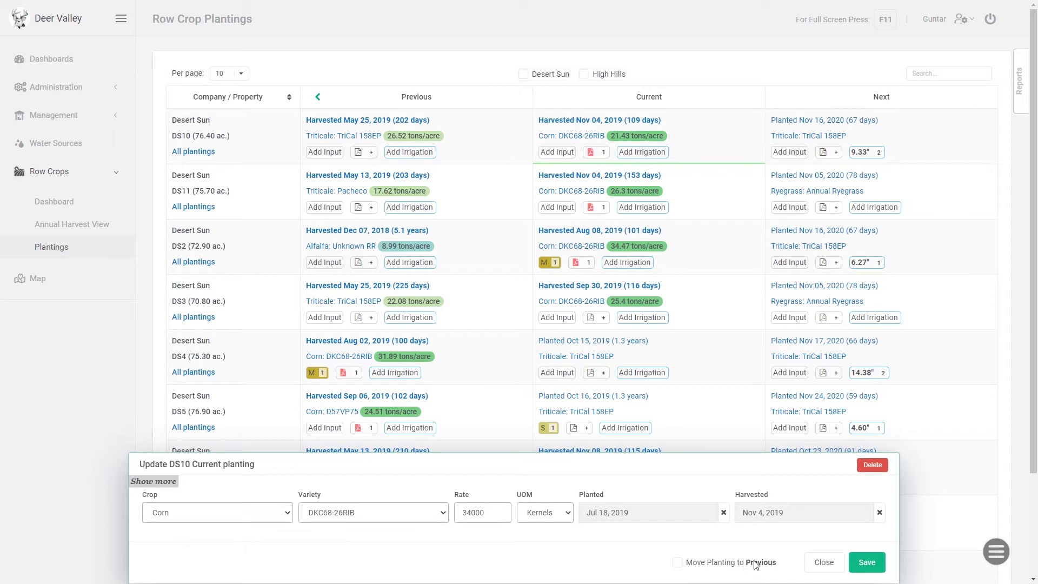
left_click(678, 563)
left_click(865, 563)
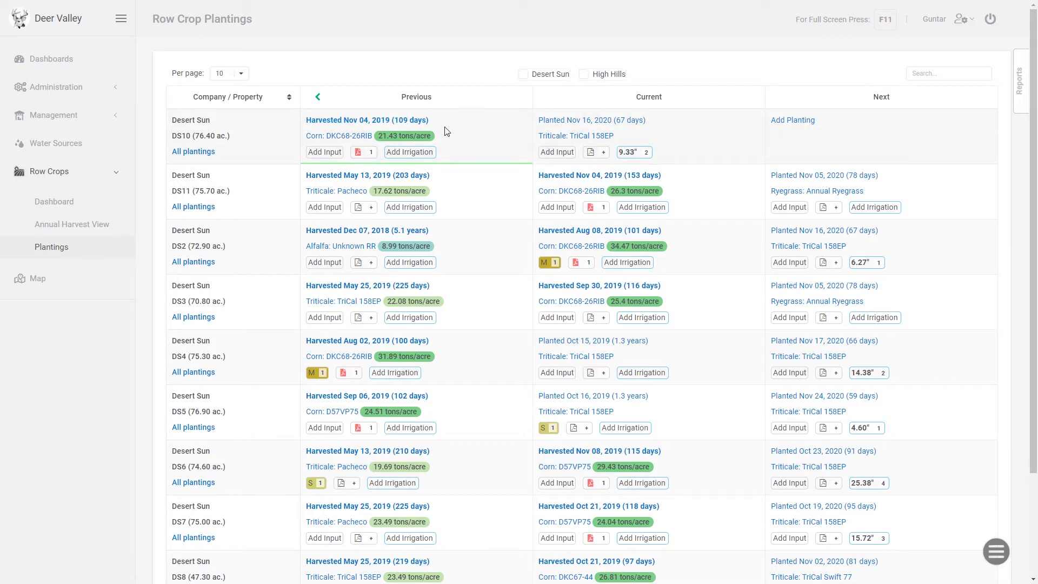
Return the DS10 corn planting from Previous to Current and save the change
left_click(382, 124)
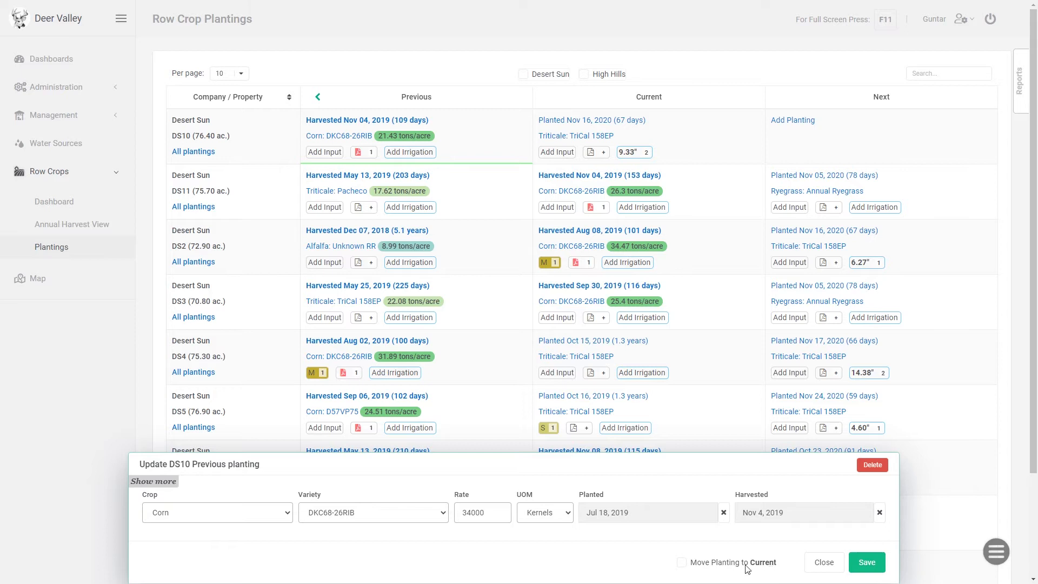
left_click(681, 563)
left_click(867, 563)
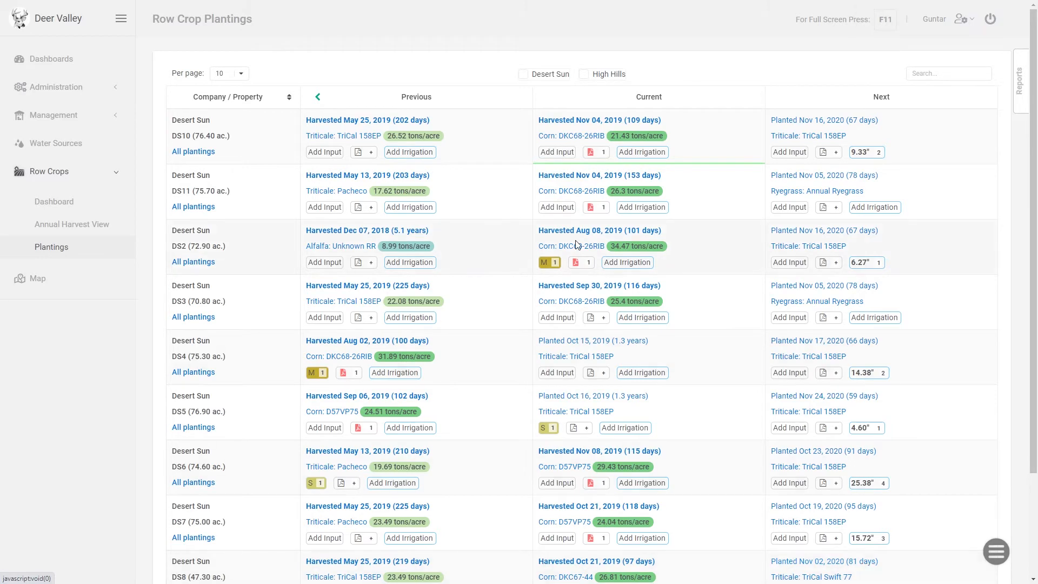
View the details of the DS2 previous alfalfa planting and close them without making changes
left_click(381, 236)
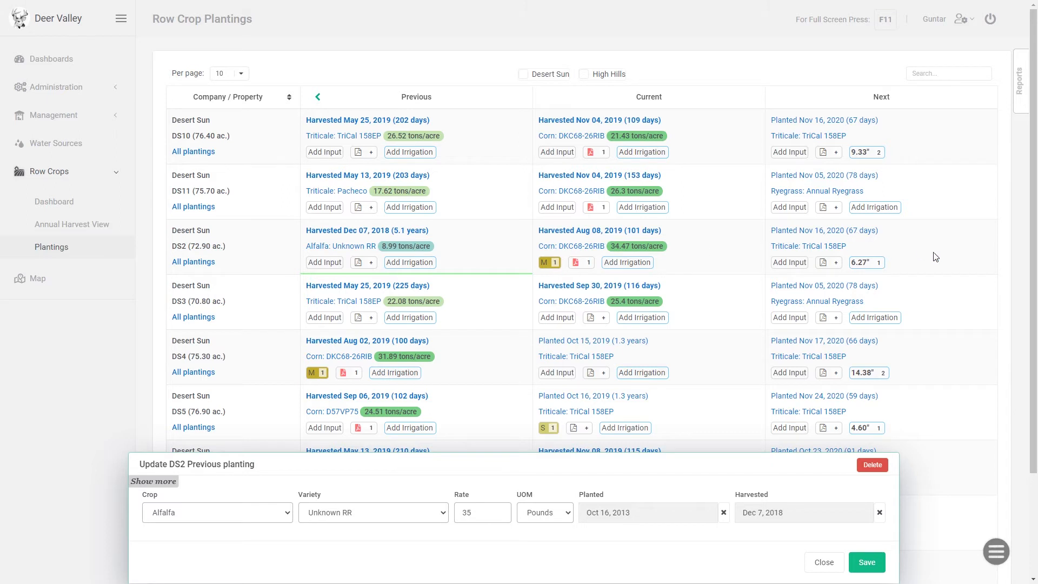
left_click(824, 562)
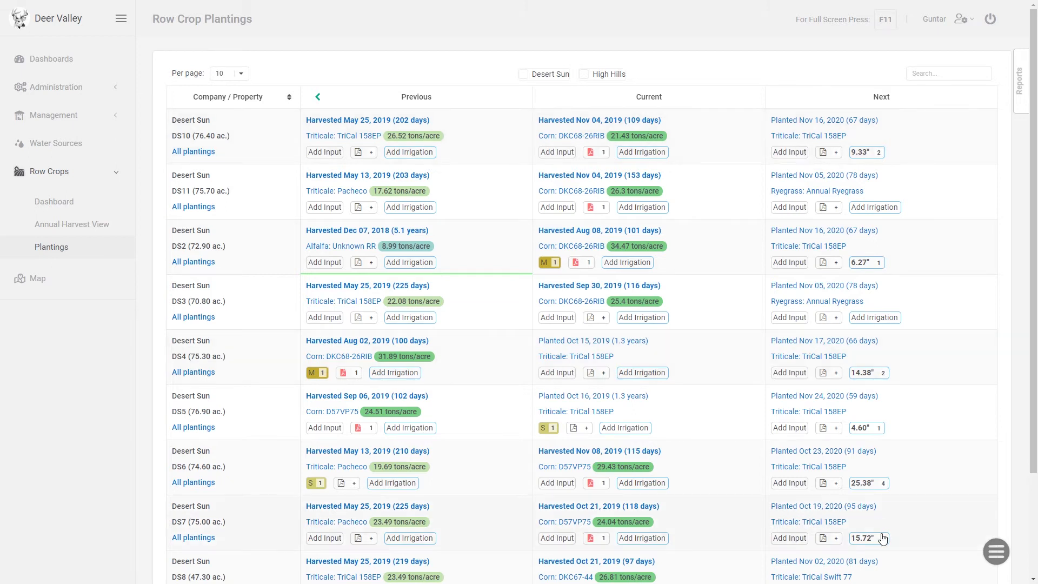
Start a batch move of plantings from Next to Current and expand the Desert Sun property list
mouse_move(995, 552)
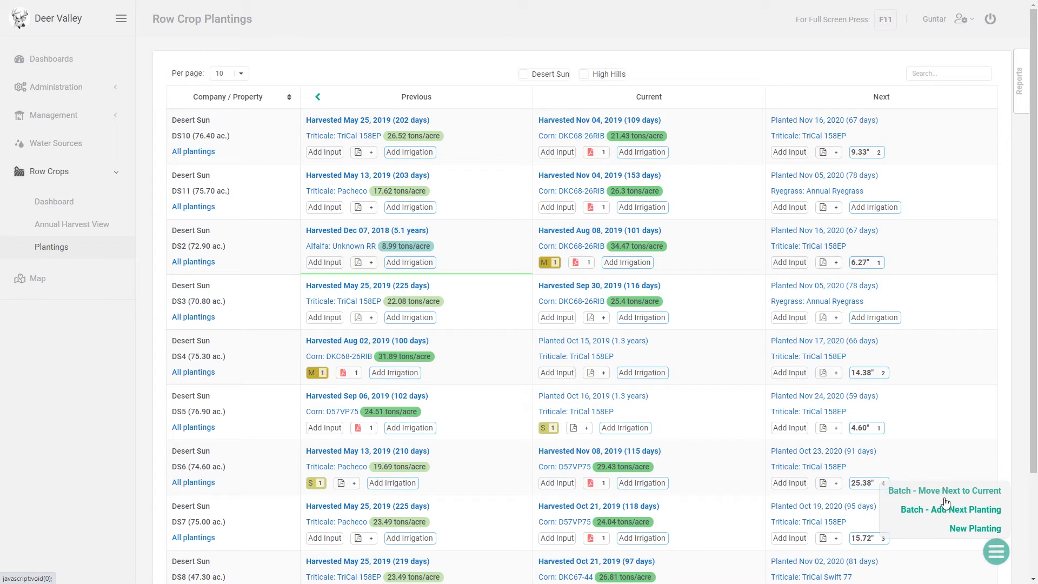
left_click(978, 492)
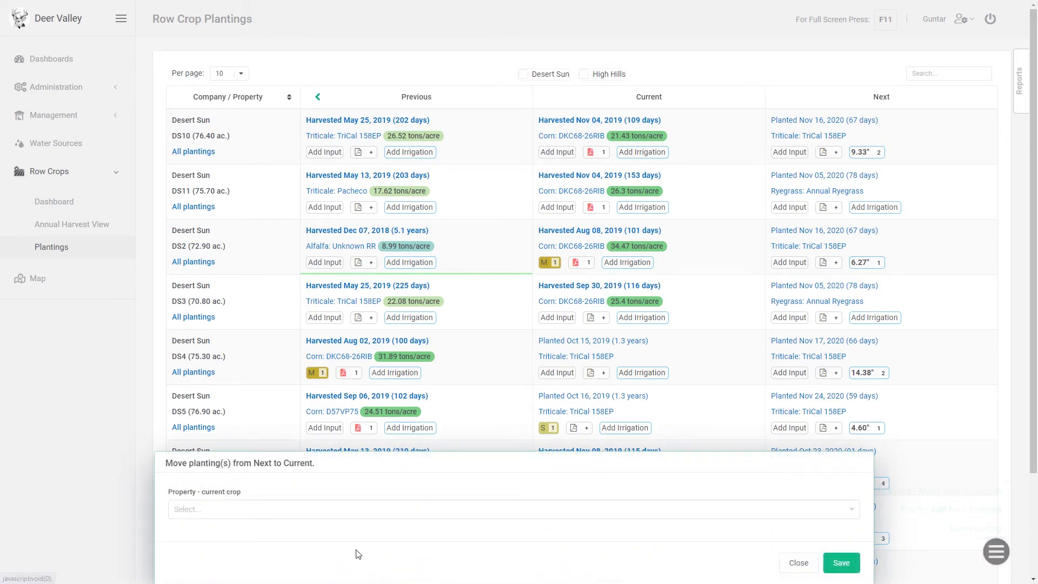
left_click(231, 508)
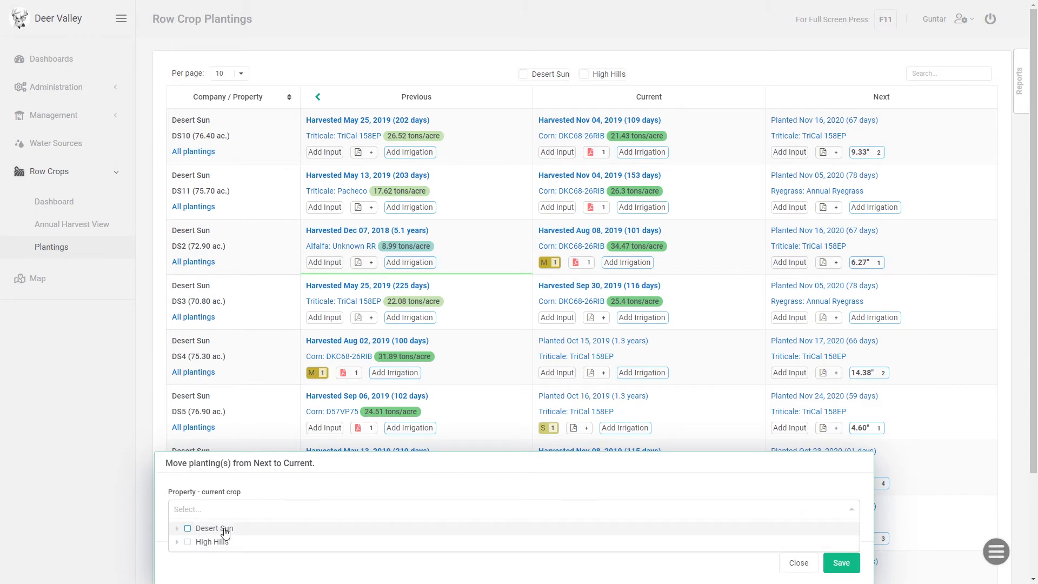
left_click(177, 529)
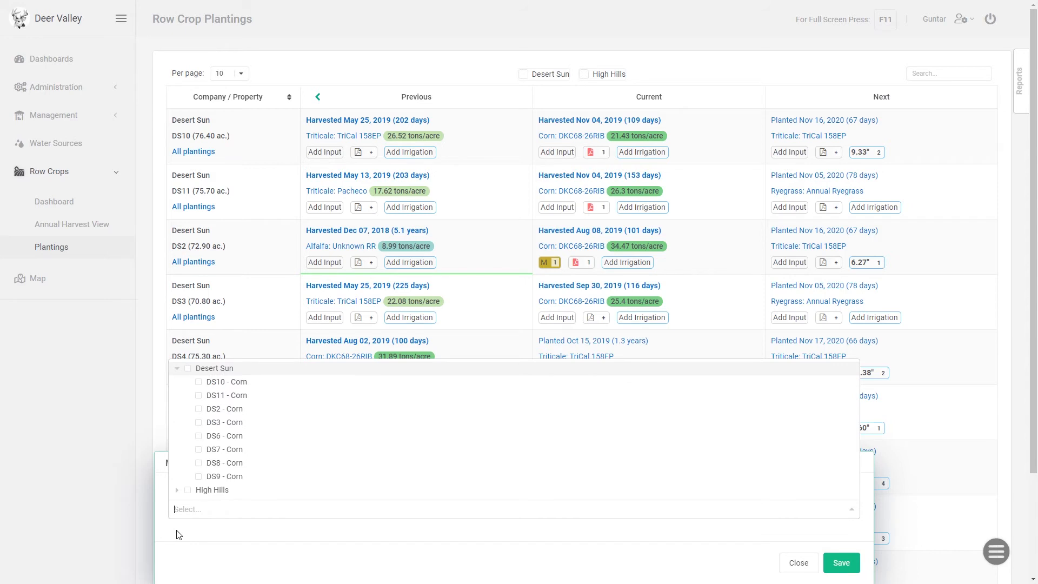
left_click(223, 398)
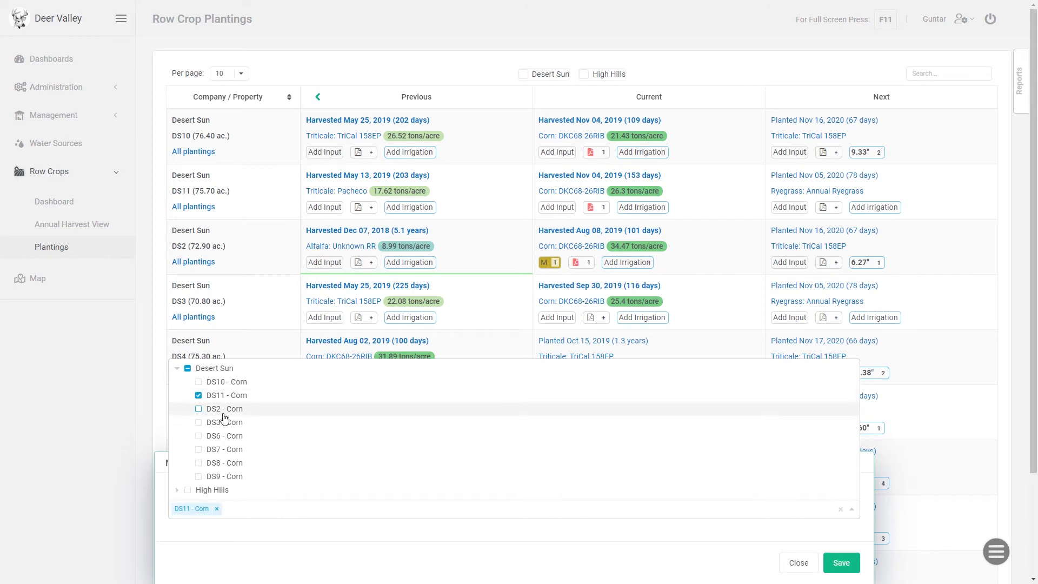
left_click(222, 410)
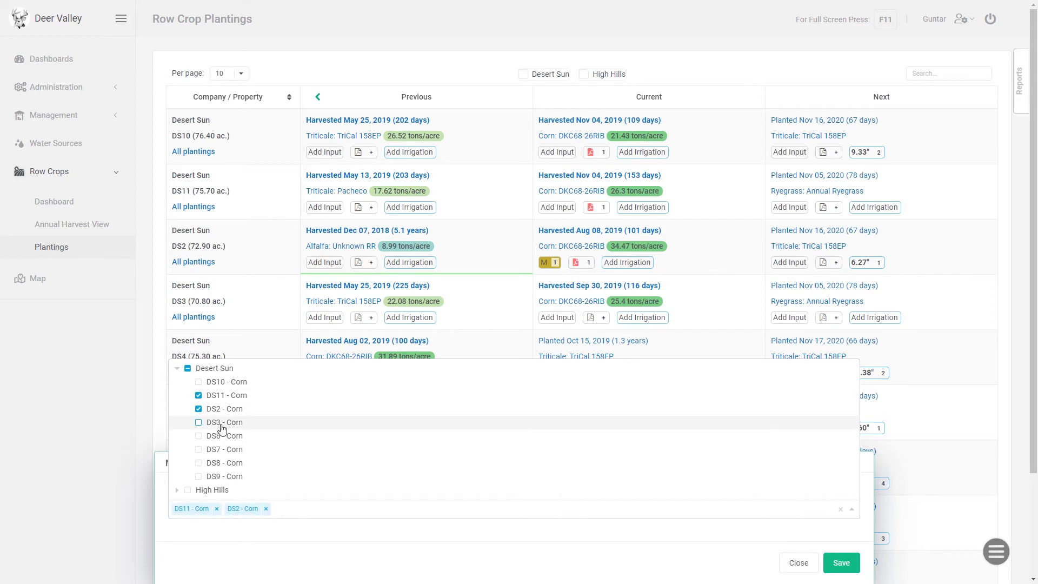
left_click(222, 427)
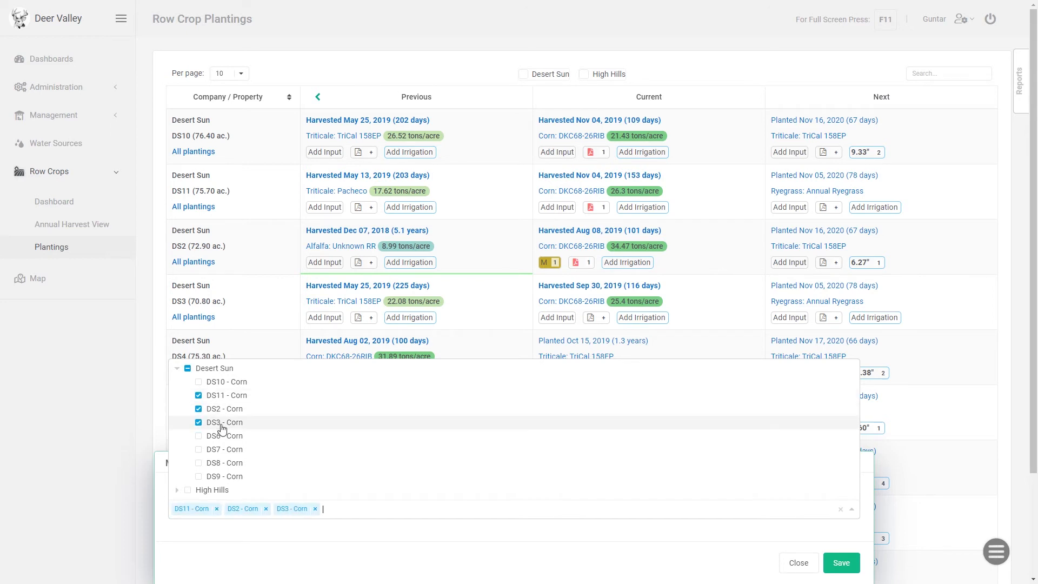
left_click(188, 368)
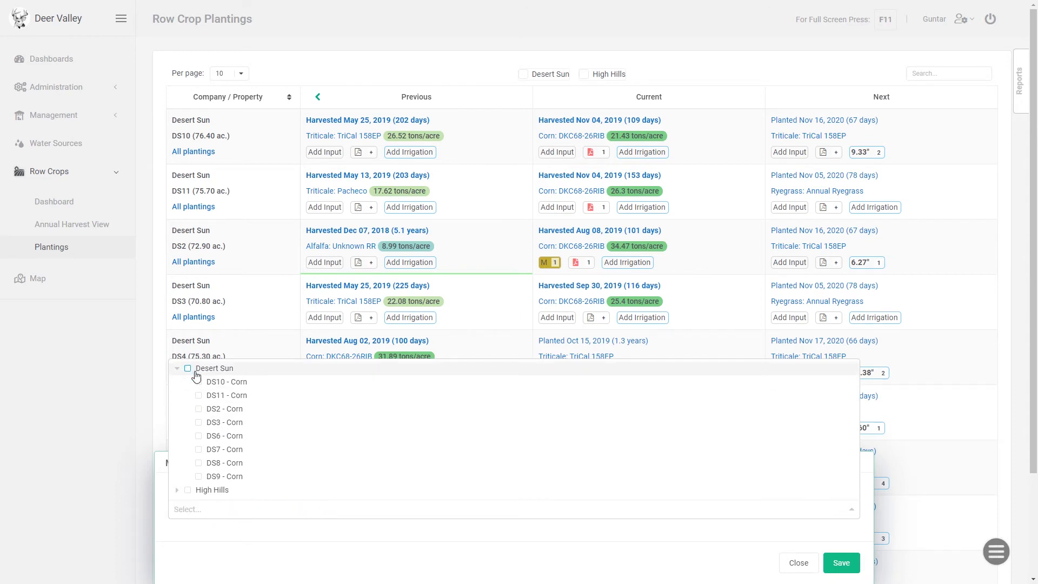
Select all Desert Sun and High Hills properties for the batch move to Current and save it
left_click(188, 369)
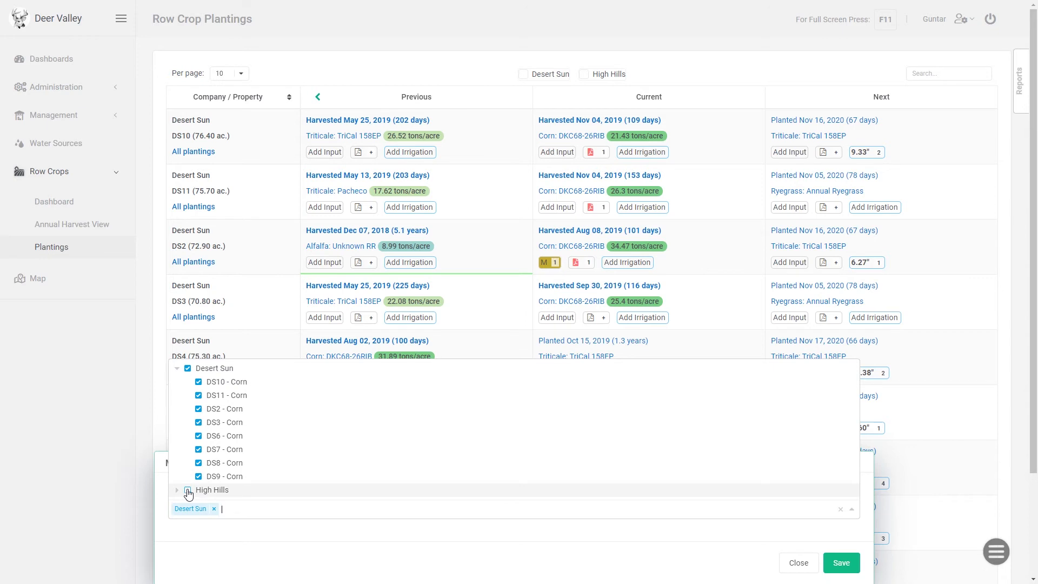
left_click(188, 490)
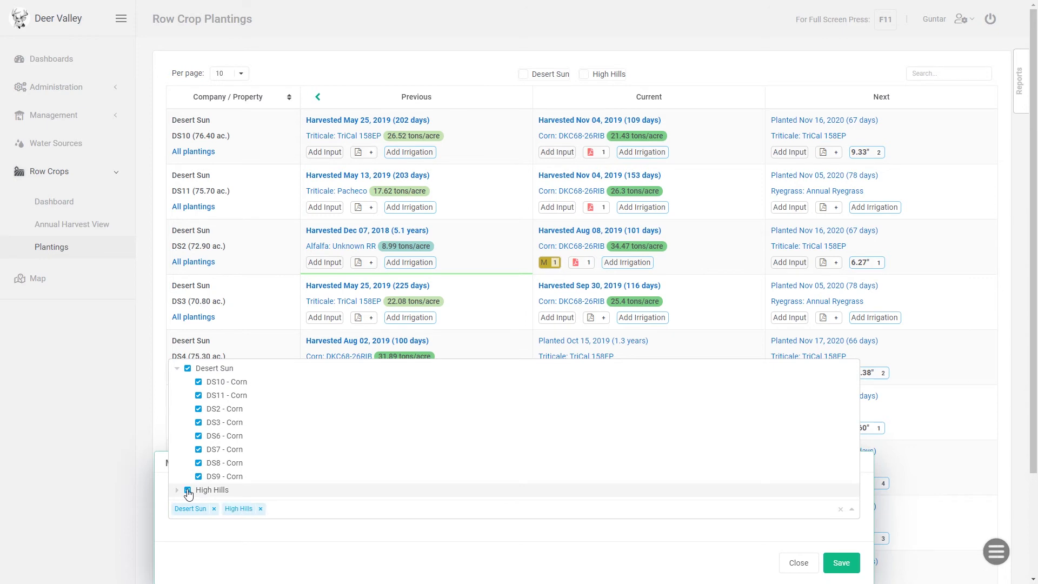
left_click(233, 539)
left_click(841, 564)
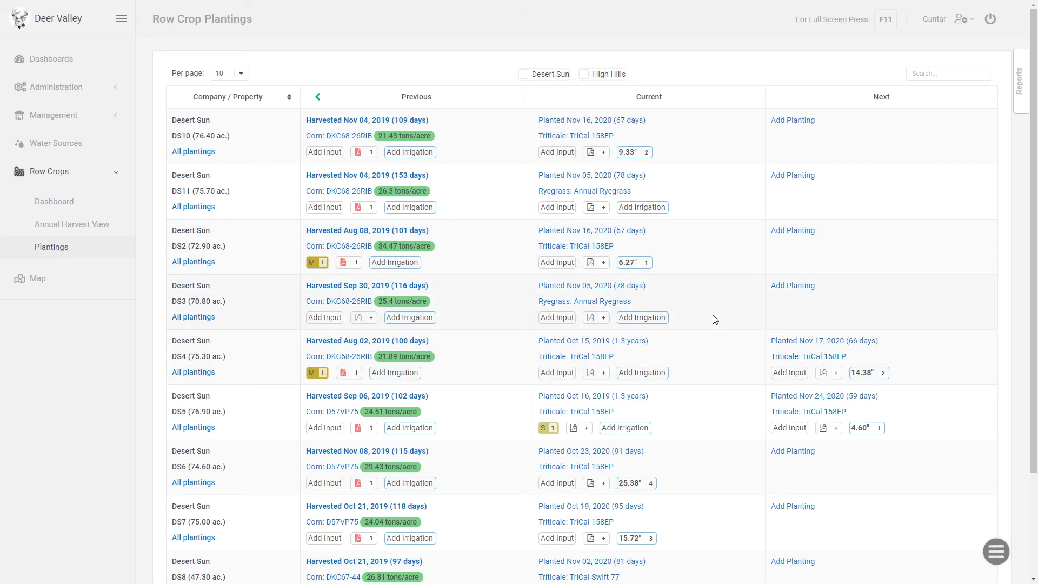
Set the DS4 current triticale planting's harvested date to Jan 30, 2020, and move the planting to Previous
left_click(629, 342)
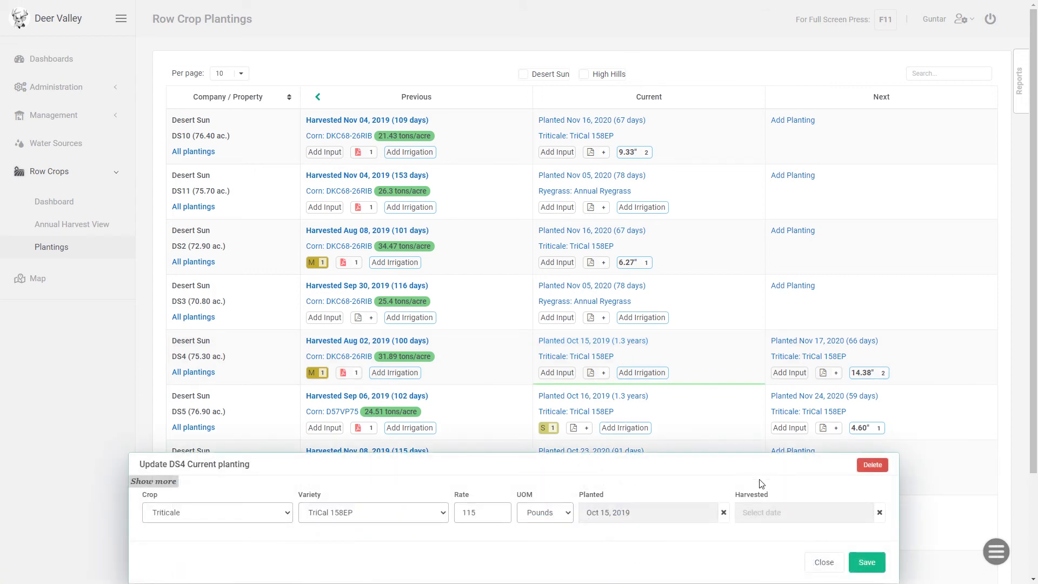
left_click(775, 514)
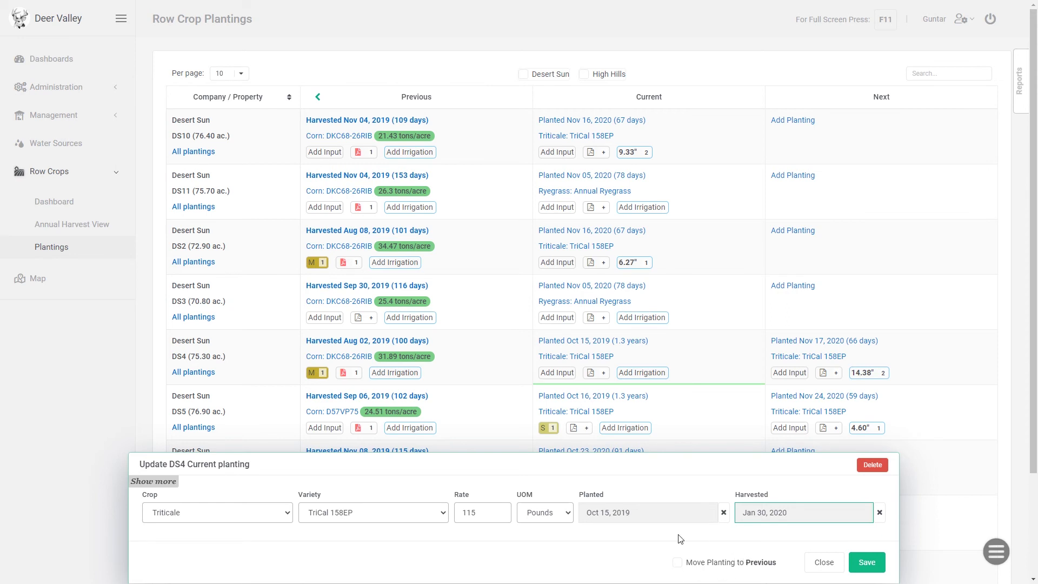
left_click(678, 563)
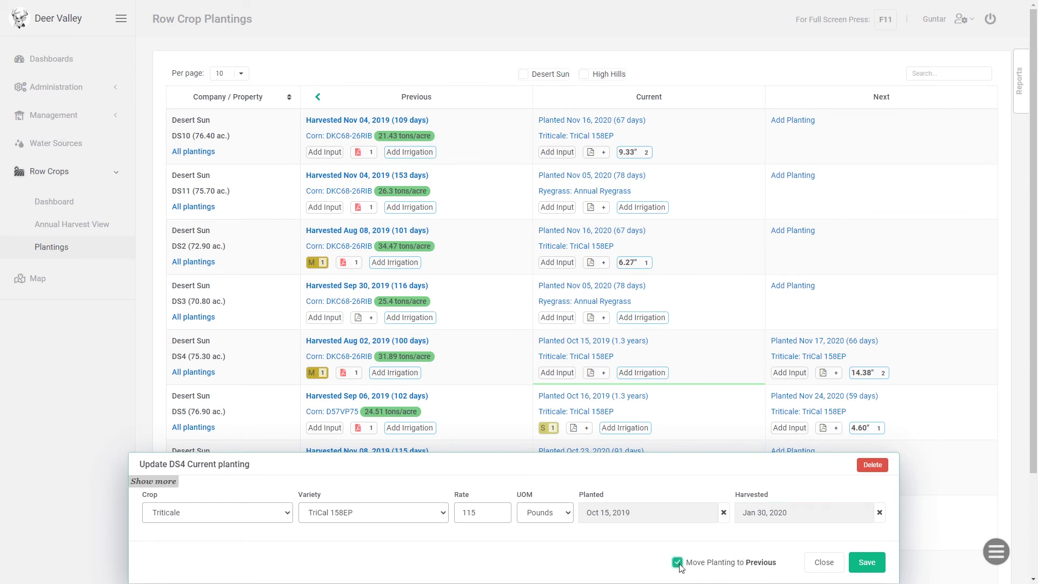
left_click(865, 565)
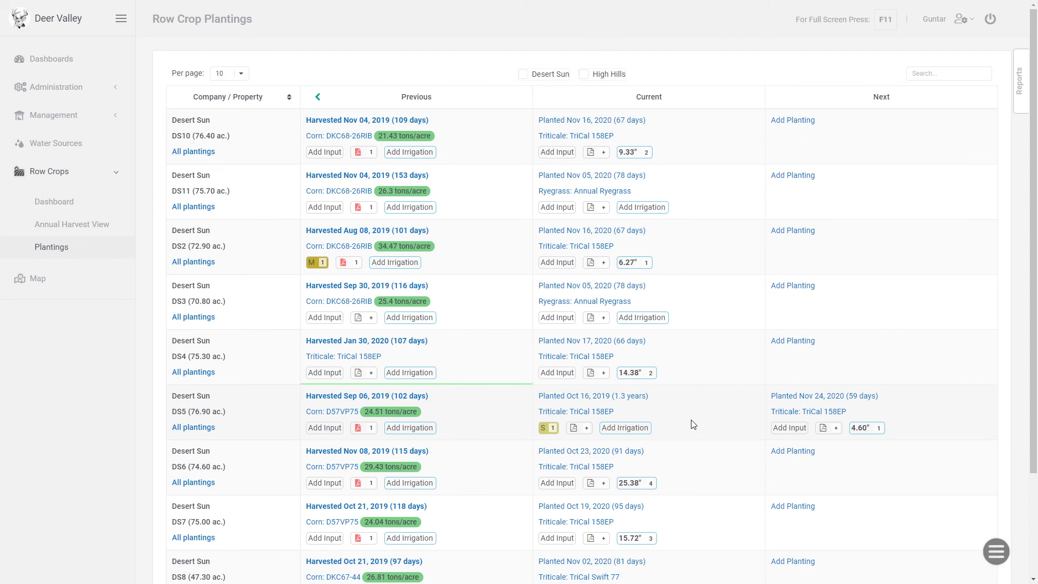
left_click(1020, 80)
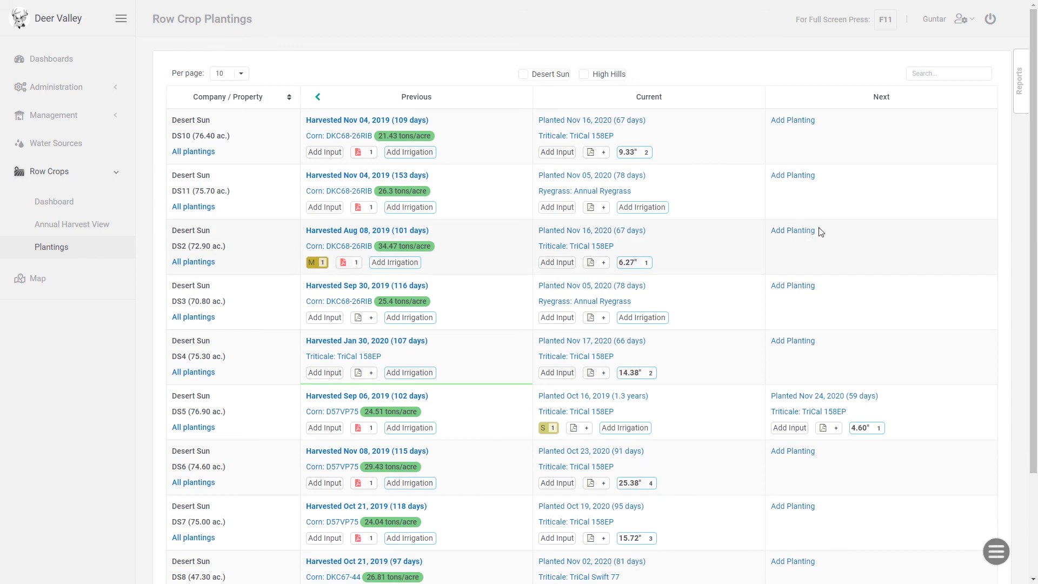
Move the DS2 previous corn planting back to Current and save the change
left_click(394, 231)
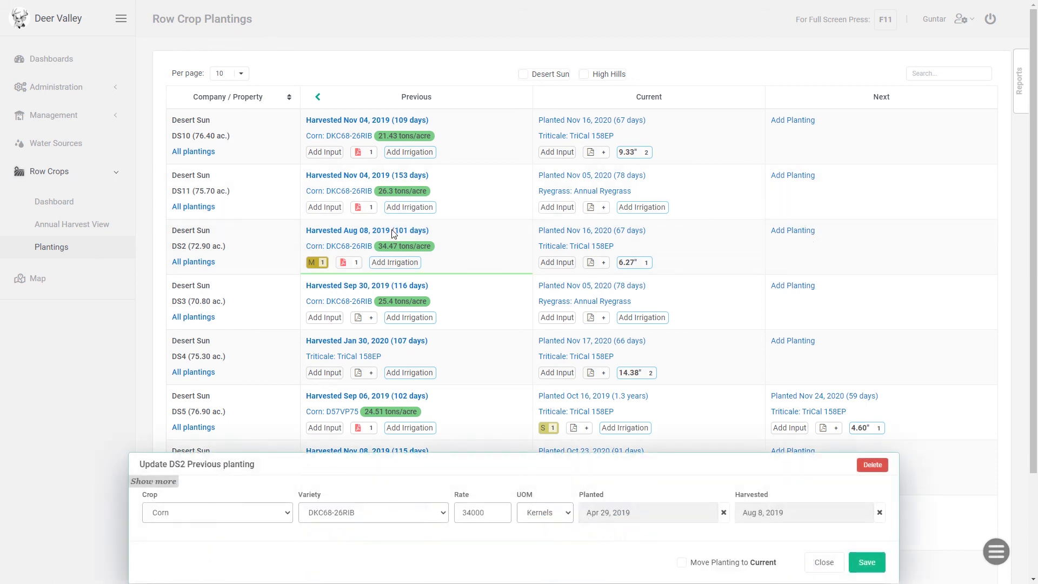
left_click(682, 563)
left_click(864, 565)
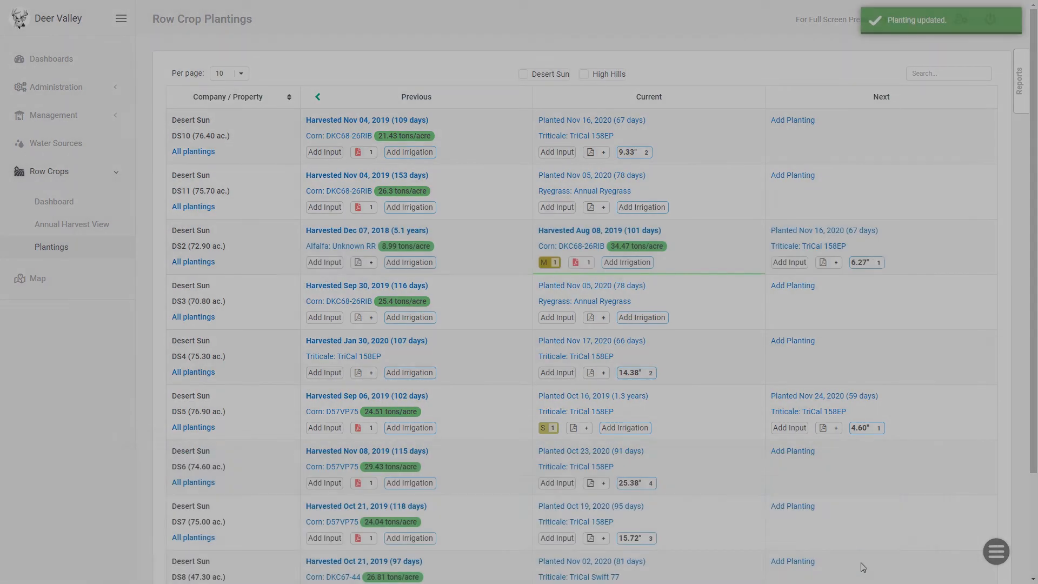